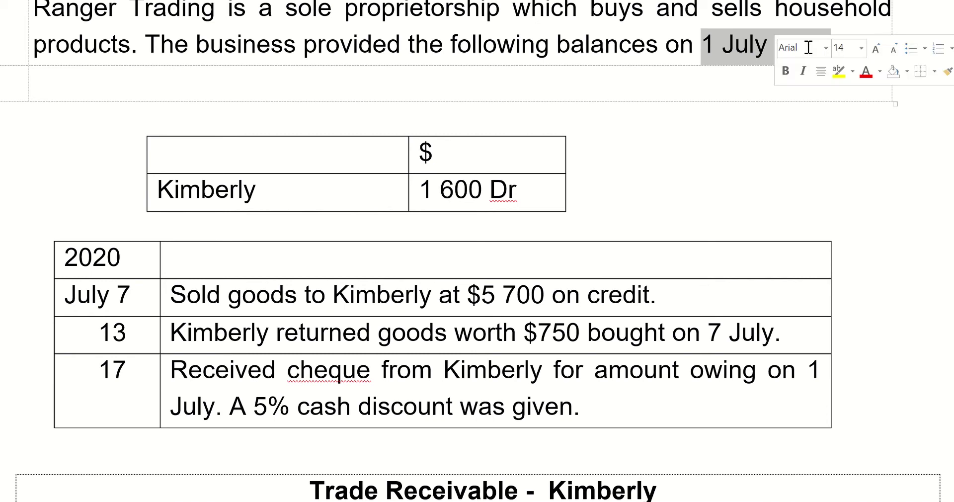
Highlight the date 1 July 2020 and the customer's 1 600 Dr balance in the question in yellow
{"action": "key", "text": "ctrl+alt+h"}
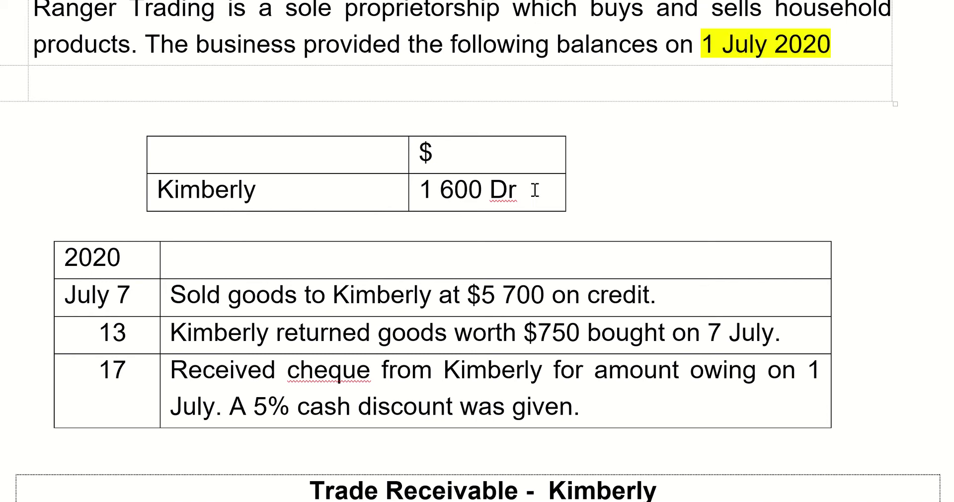
{"action": "left_click_drag", "start_coordinate": [534, 190], "coordinate": [408, 191]}
{"action": "key", "text": "ctrl+alt+h"}
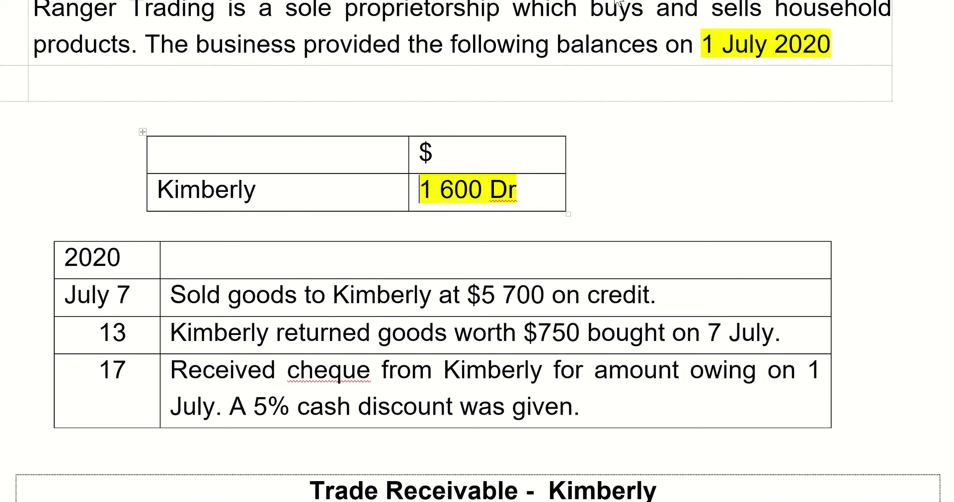
Highlight the 1 July Balance b/d amount in the Trade Receivable ledger in yellow
{"action": "scroll", "coordinate": [633, 208], "scroll_direction": "down", "scroll_amount": 8}
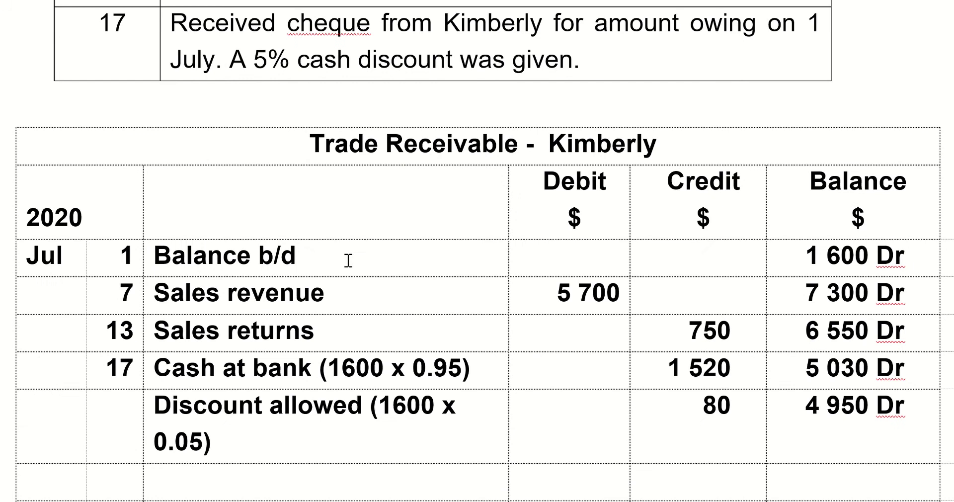
{"action": "left_click_drag", "start_coordinate": [911, 256], "coordinate": [798, 255]}
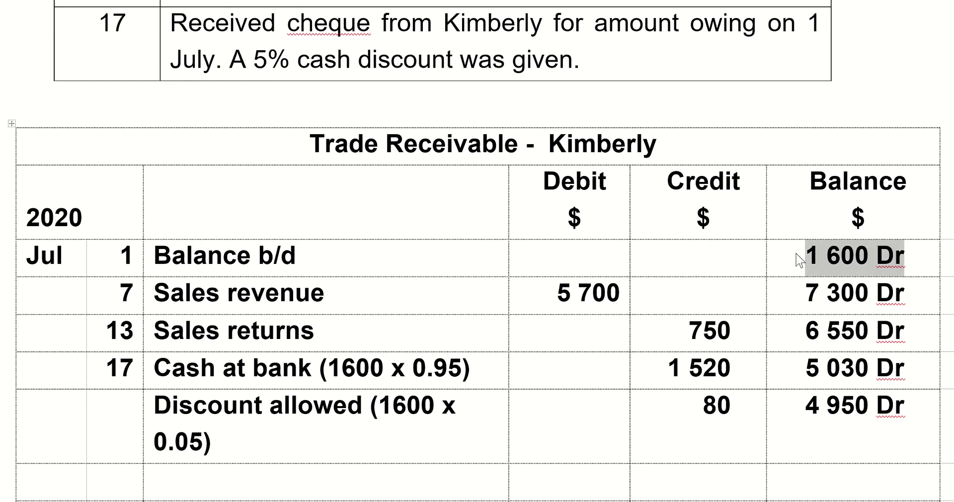
{"action": "key", "text": "ctrl+alt+h"}
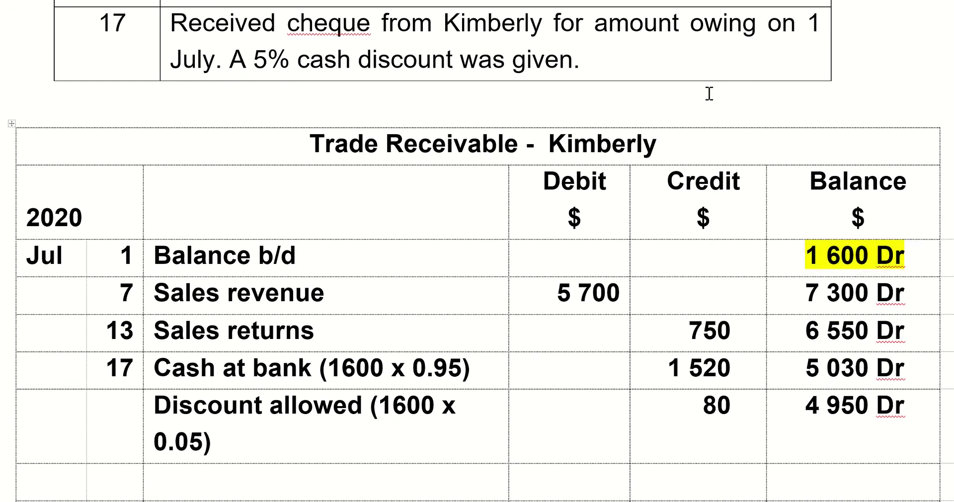
Highlight the amount $5 700 in the July 7 transaction in yellow
{"action": "scroll", "coordinate": [710, 93], "scroll_direction": "up", "scroll_amount": 4}
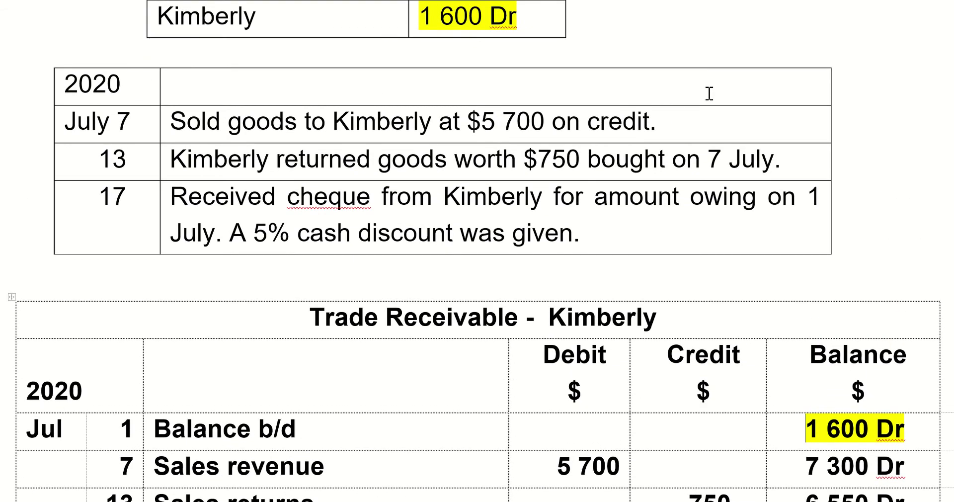
{"action": "left_click", "coordinate": [134, 124]}
{"action": "left_click_drag", "start_coordinate": [467, 121], "coordinate": [550, 120]}
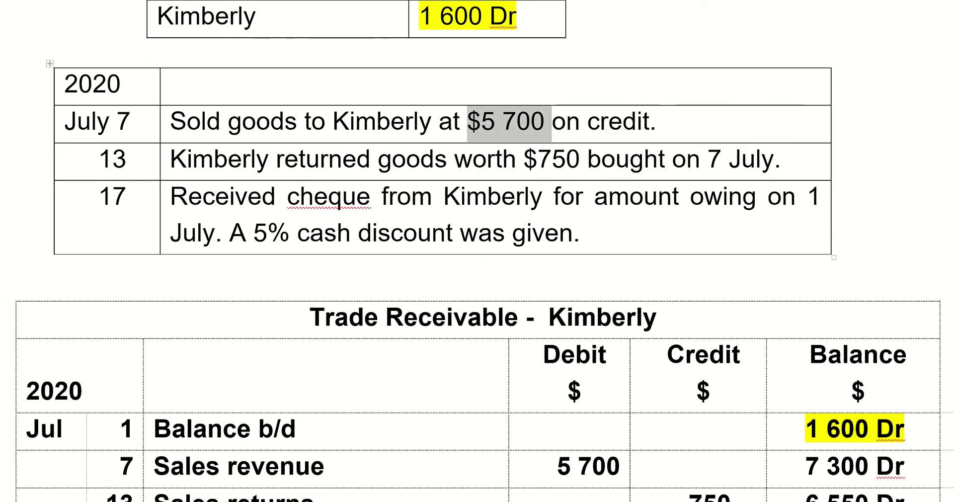
{"action": "left_click", "coordinate": [618, 145]}
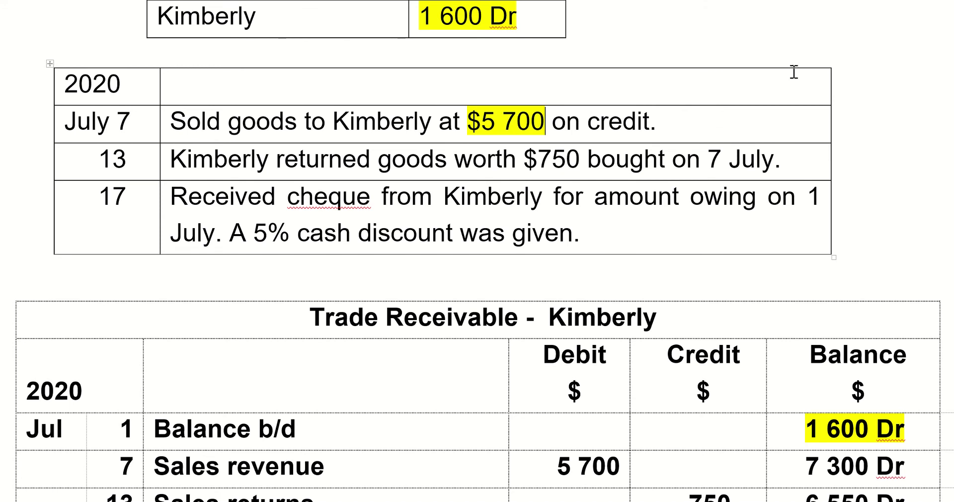
Add an arrow note reading "Sales revenues (+), TR (+)" on a new line under the July 7 transaction
{"action": "left_click", "coordinate": [765, 106]}
{"action": "key", "text": "Return"}
{"action": "type", "text": "--"}
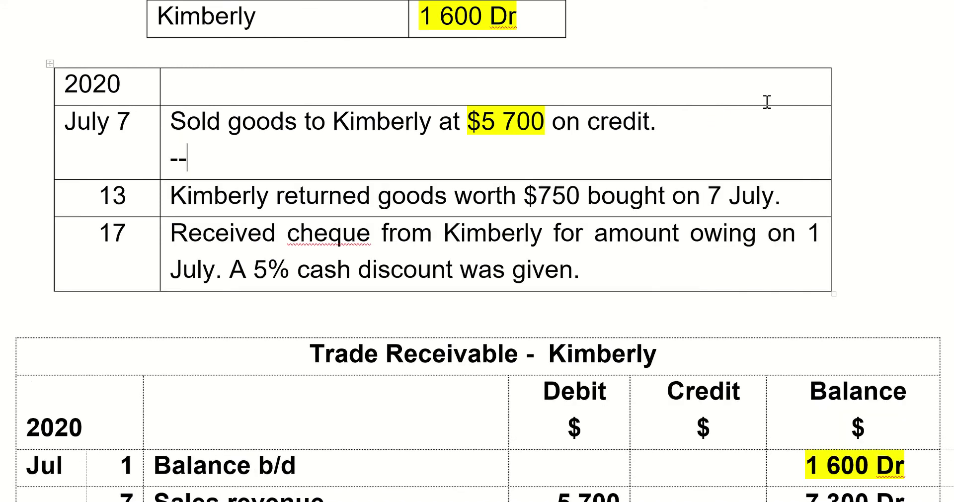
{"action": "type", "text": "> Sale"}
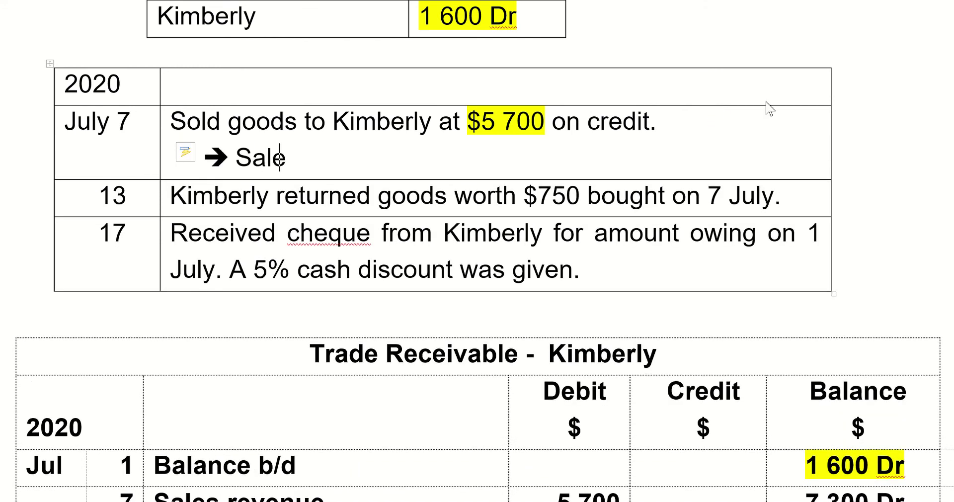
{"action": "type", "text": "s revenues (+)"}
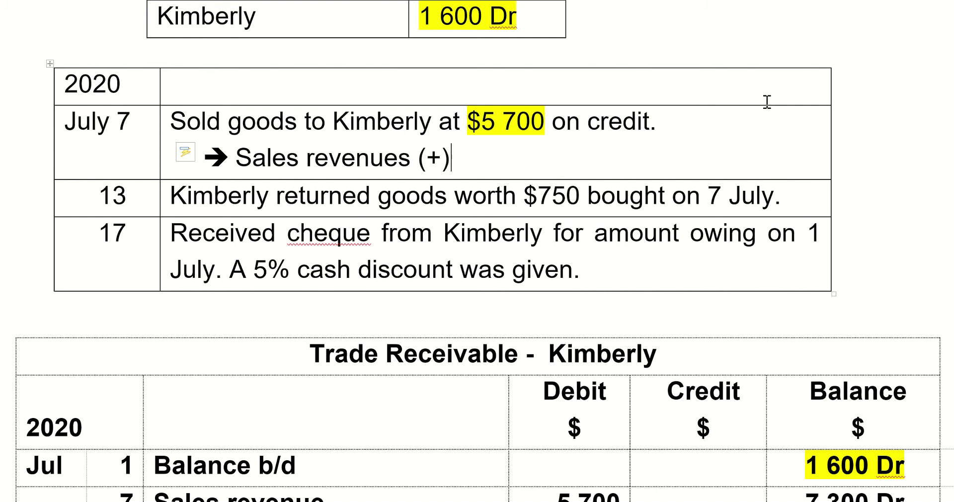
{"action": "type", "text": ", TR (+)"}
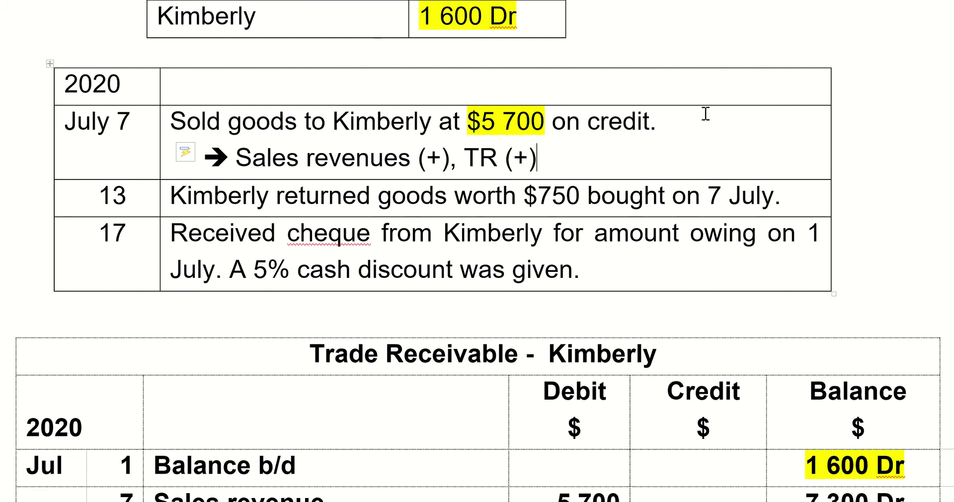
Highlight "TR (+)" in the July 7 note in yellow
{"action": "left_click_drag", "start_coordinate": [464, 158], "coordinate": [536, 160]}
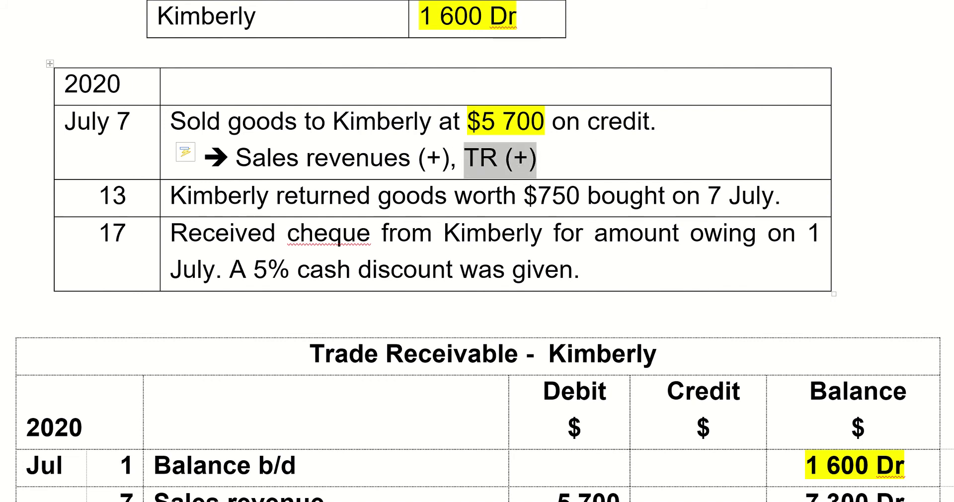
{"action": "key", "text": "ctrl+alt+h"}
{"action": "key", "text": "Left"}
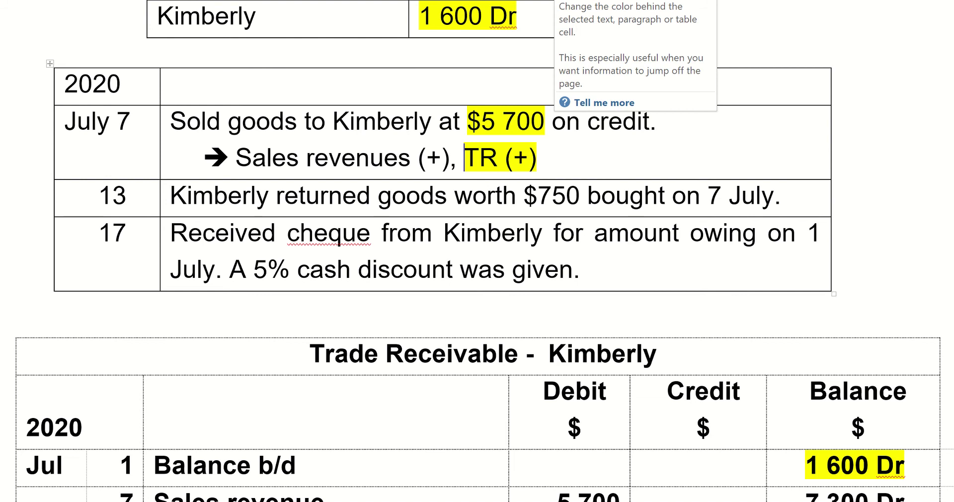
Highlight the Debit $ heading and the 5 700 Sales revenue entry in the ledger in yellow
{"action": "scroll", "coordinate": [525, 326], "scroll_direction": "down", "scroll_amount": 3}
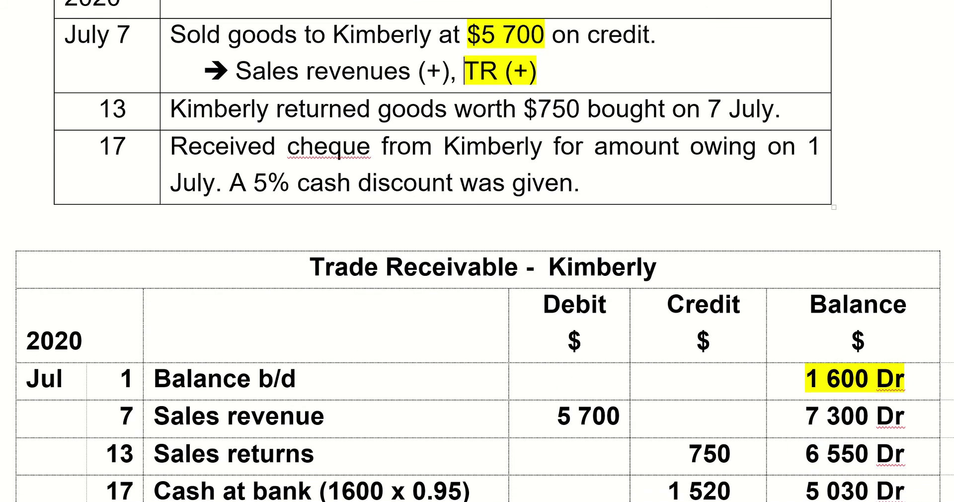
{"action": "scroll", "coordinate": [720, 323], "scroll_direction": "down", "scroll_amount": 3}
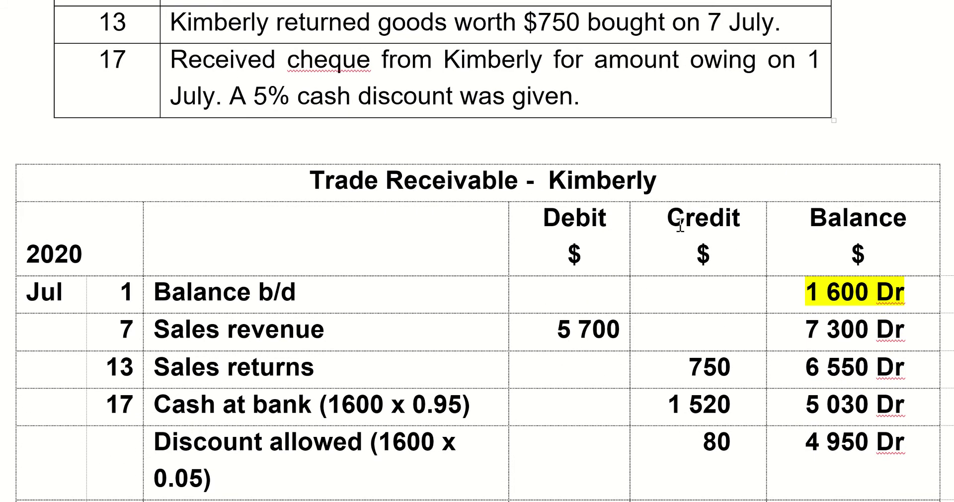
{"action": "left_click_drag", "start_coordinate": [706, 226], "coordinate": [728, 348]}
{"action": "left_click", "coordinate": [568, 253]}
{"action": "left_click_drag", "start_coordinate": [576, 227], "coordinate": [579, 332]}
{"action": "key", "text": "ctrl+alt+h"}
{"action": "left_click", "coordinate": [620, 330]}
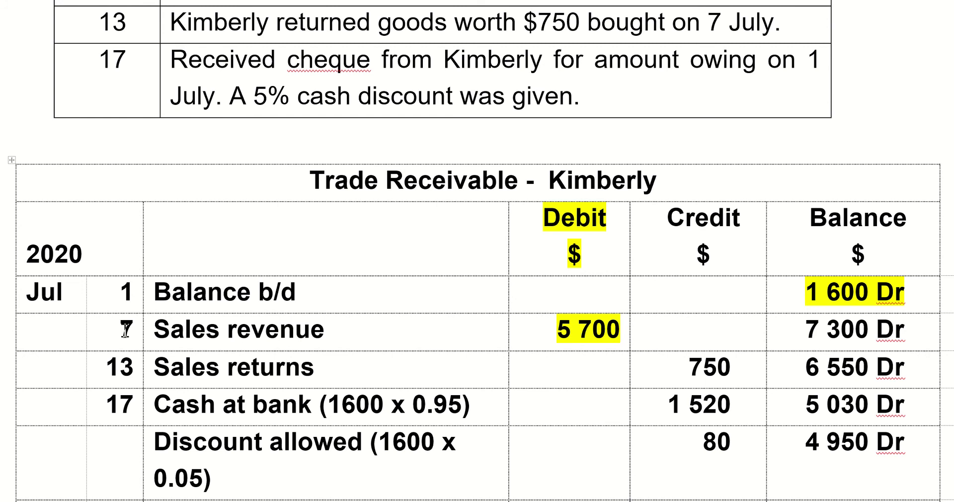
Hide the ledger entries from 13 July Sales returns through Discount allowed by setting their font colour to white
{"action": "left_click_drag", "start_coordinate": [125, 372], "coordinate": [880, 455]}
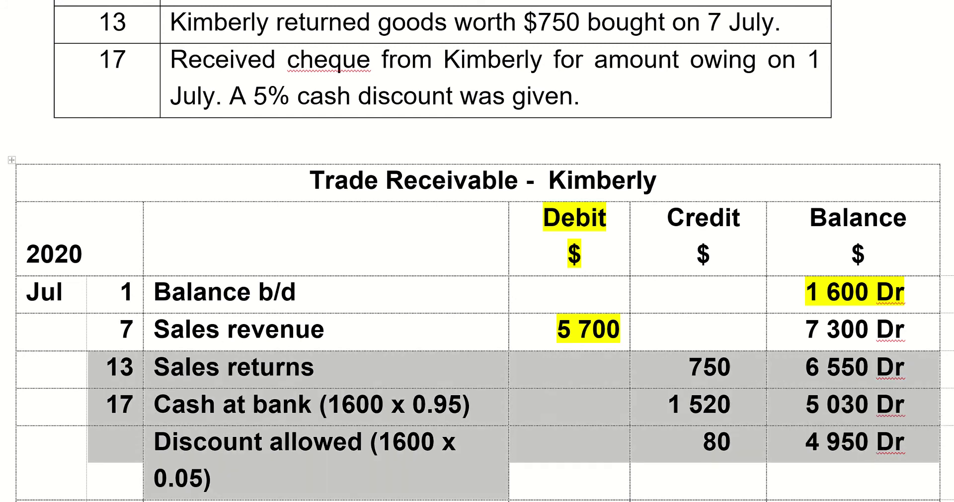
{"action": "left_click", "coordinate": [297, 1]}
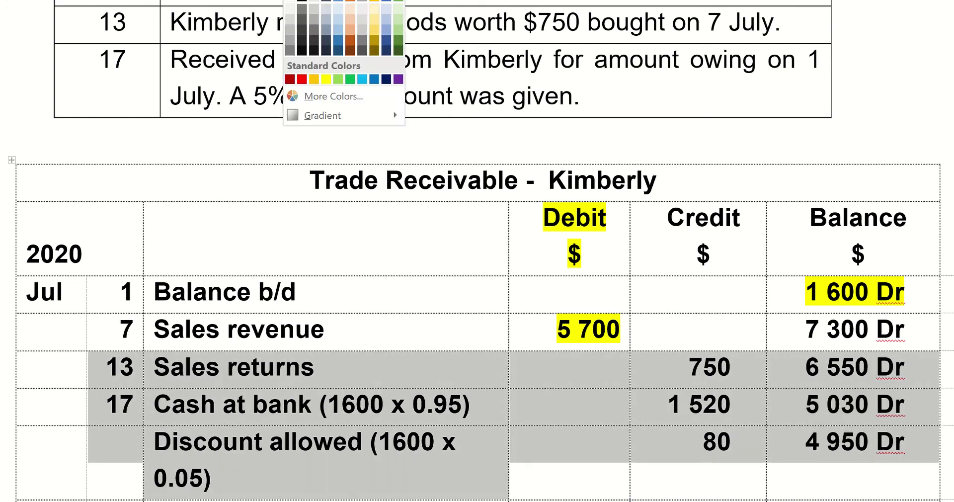
{"action": "left_click", "coordinate": [294, 3]}
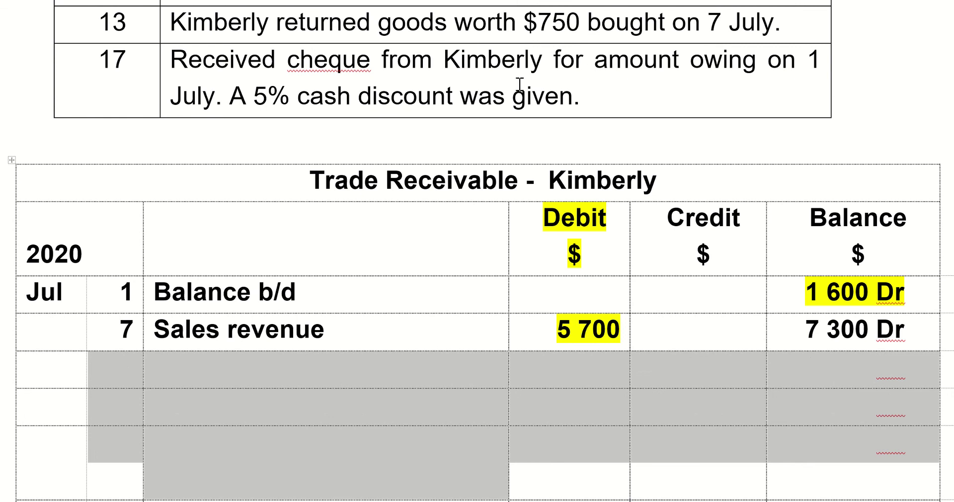
Highlight "returned goods" and "$750" in the 13 July transaction in yellow
{"action": "scroll", "coordinate": [520, 85], "scroll_direction": "up", "scroll_amount": 4}
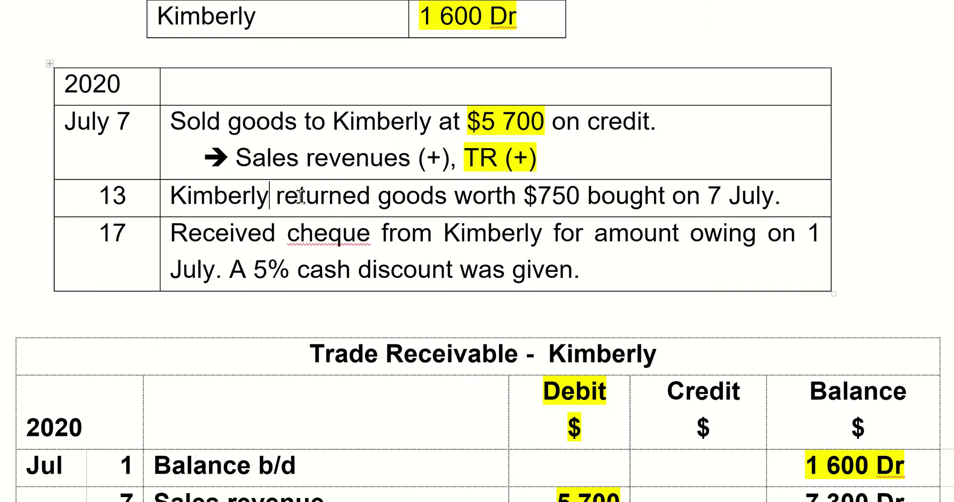
{"action": "left_click_drag", "start_coordinate": [304, 196], "coordinate": [426, 209]}
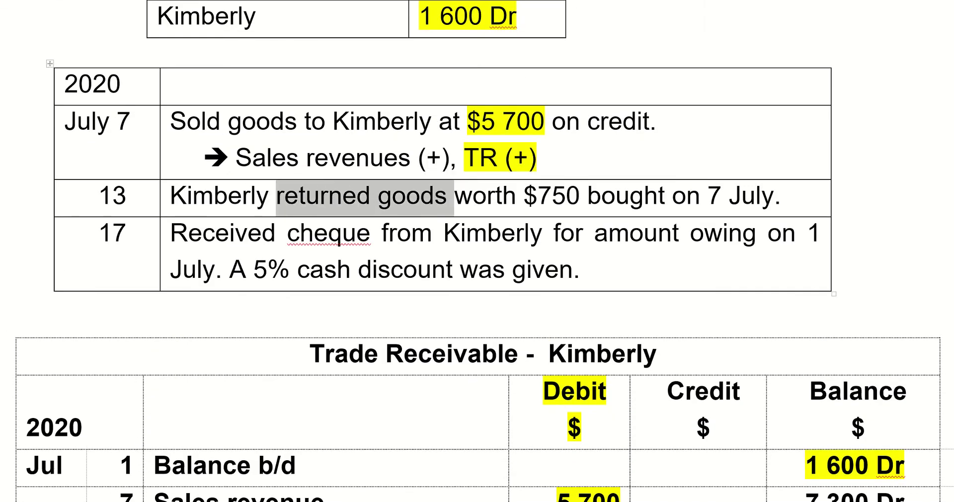
{"action": "key", "text": "ctrl+alt+h"}
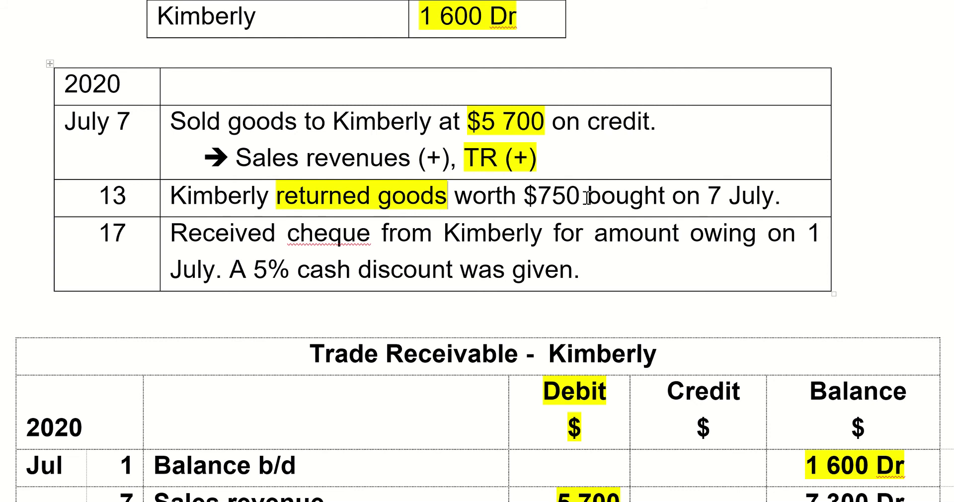
{"action": "left_click_drag", "start_coordinate": [582, 197], "coordinate": [527, 195]}
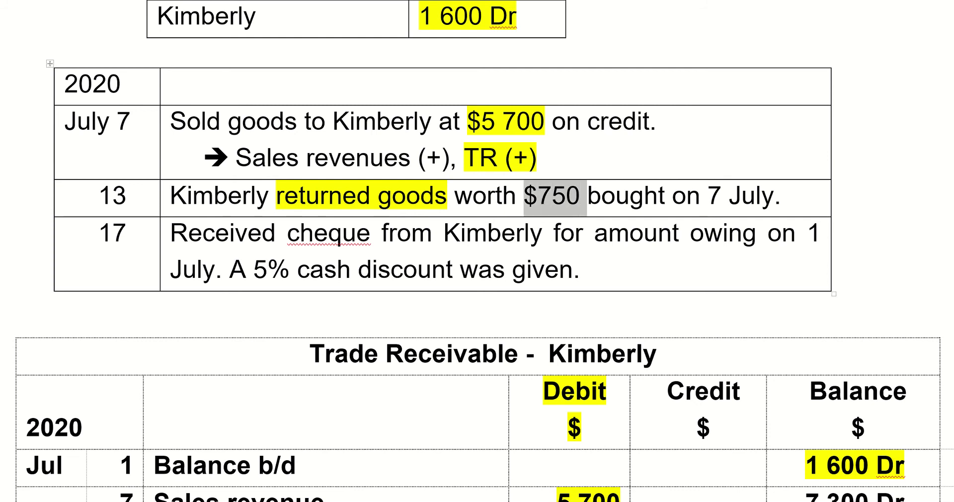
{"action": "key", "text": "ctrl+alt+h"}
{"action": "key", "text": "Left"}
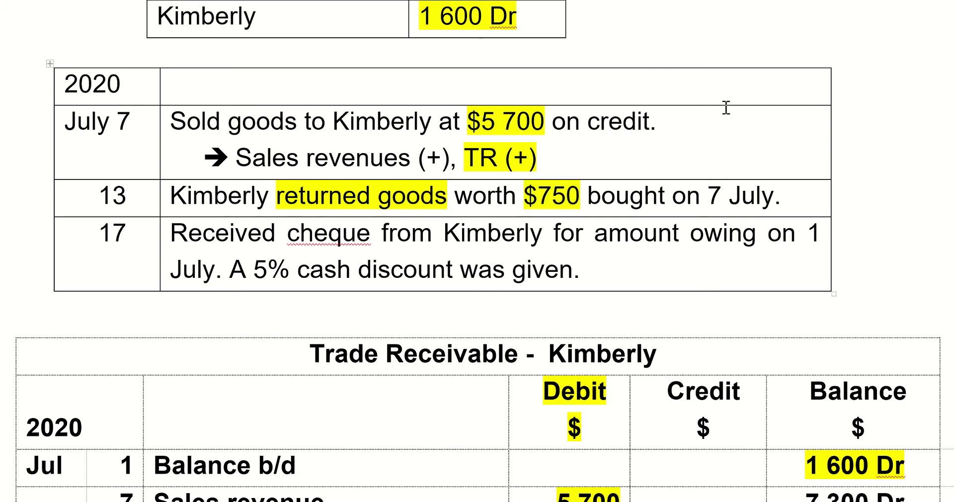
Add an arrow note reading "Sales returns (+), TR (-)" on a new line under the 13 July transaction
{"action": "left_click", "coordinate": [792, 195]}
{"action": "key", "text": "Return"}
{"action": "type", "text": "--"}
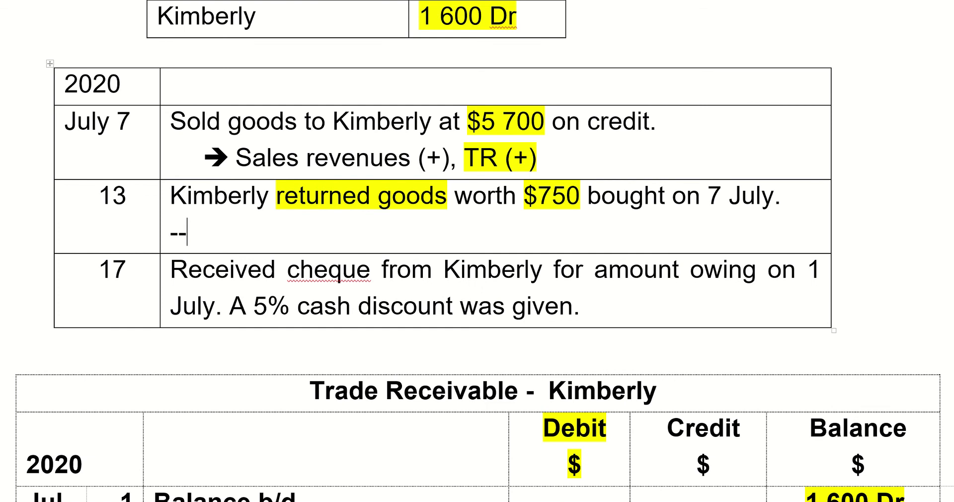
{"action": "type", "text": "> "}
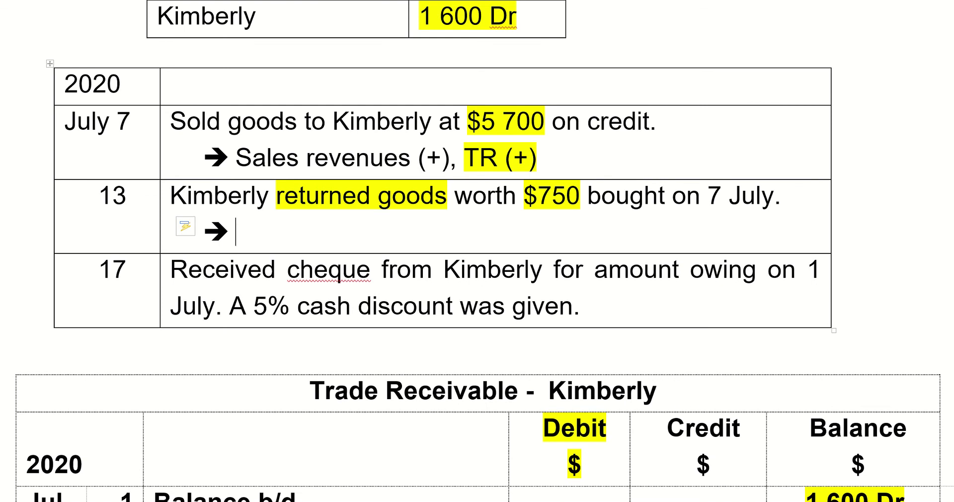
{"action": "type", "text": "Sales renut"}
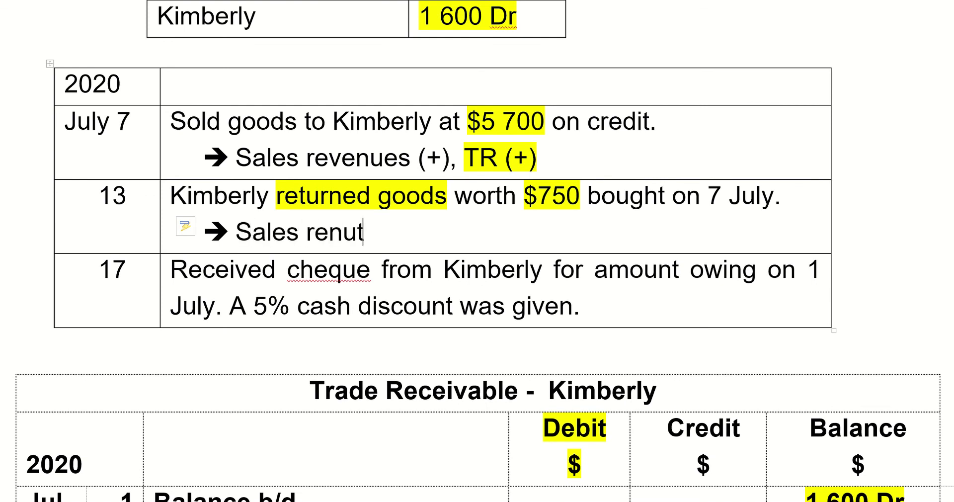
{"action": "key", "text": "BackSpace"}
{"action": "key", "text": "BackSpace"}
{"action": "key", "text": "BackSpace"}
{"action": "type", "text": "turns ("}
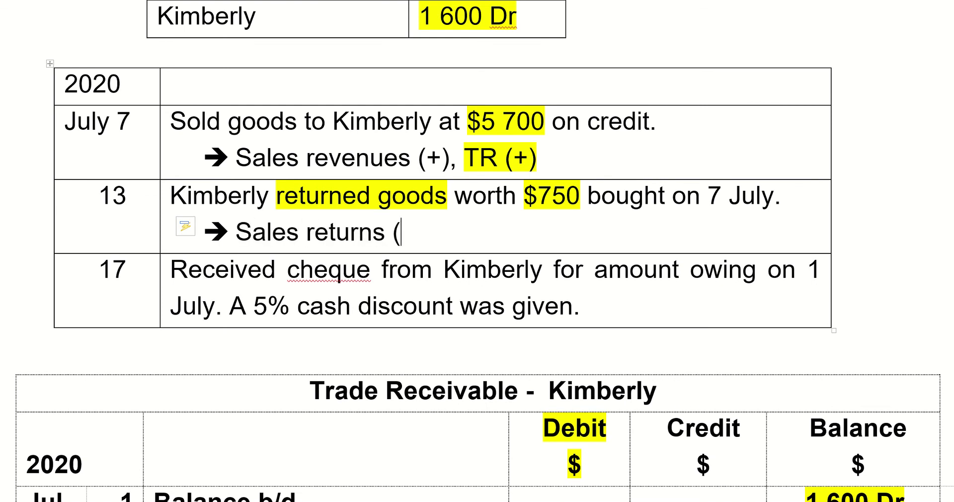
{"action": "type", "text": "+)"}
{"action": "key", "text": "Left"}
{"action": "type", "text": ", TR (_"}
{"action": "key", "text": "BackSpace"}
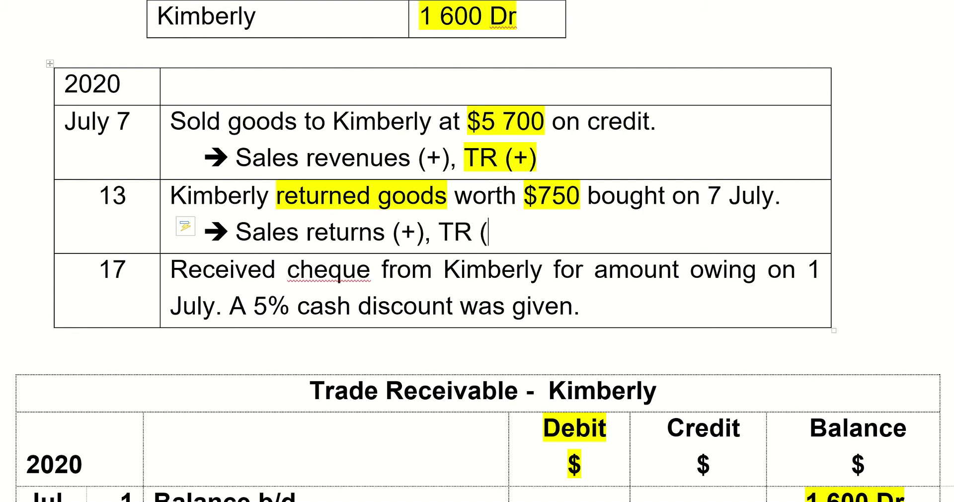
{"action": "type", "text": "-)"}
Highlight "TR (-)" in the 13 July note in bright green
{"action": "left_click", "coordinate": [439, 234], "text": "shift"}
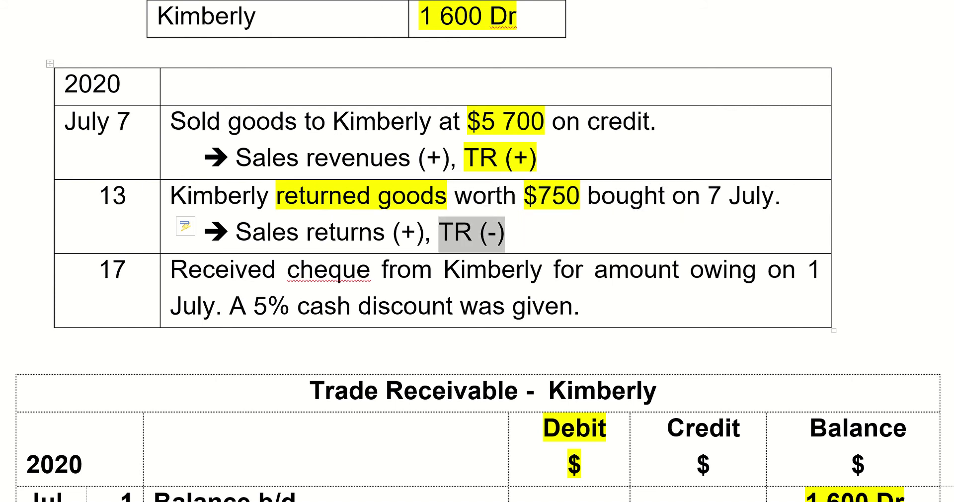
{"action": "key", "text": "ctrl+alt+h"}
{"action": "left_click", "coordinate": [439, 233]}
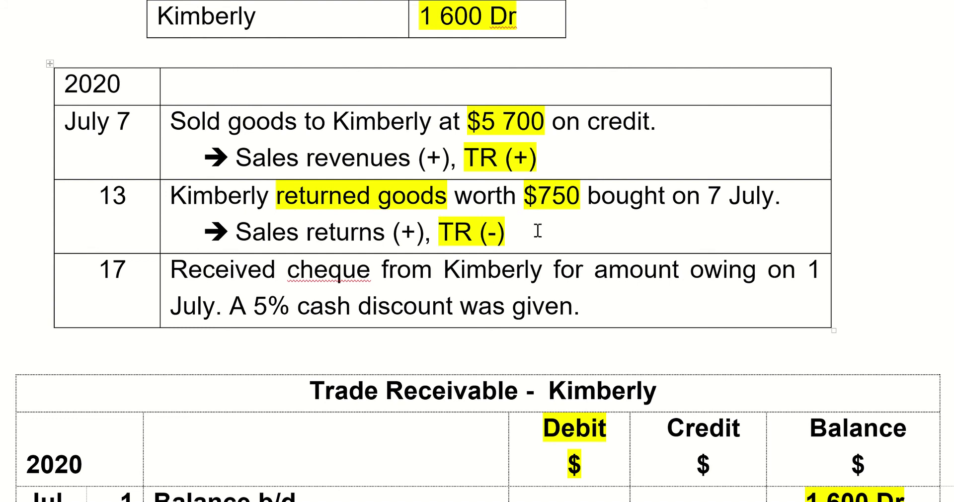
{"action": "left_click", "coordinate": [518, 231], "text": "shift"}
{"action": "left_click", "coordinate": [285, 1]}
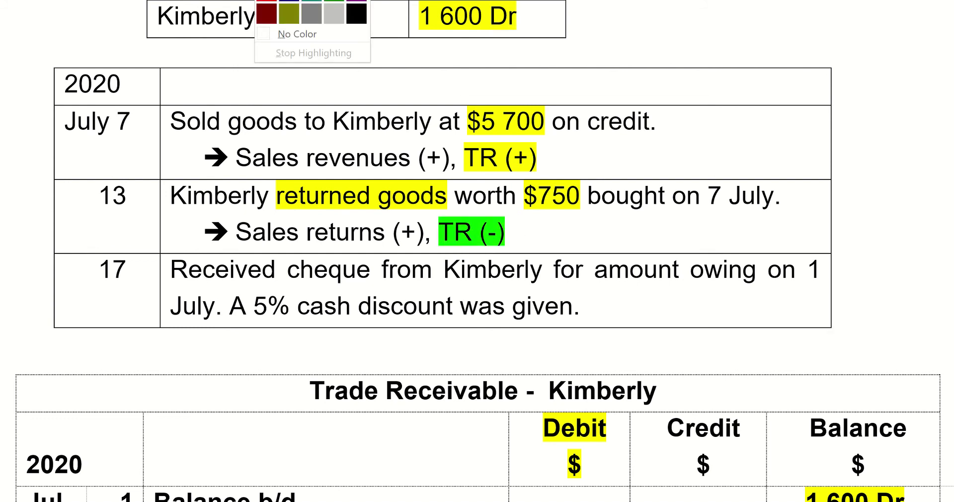
{"action": "left_click", "coordinate": [343, 0]}
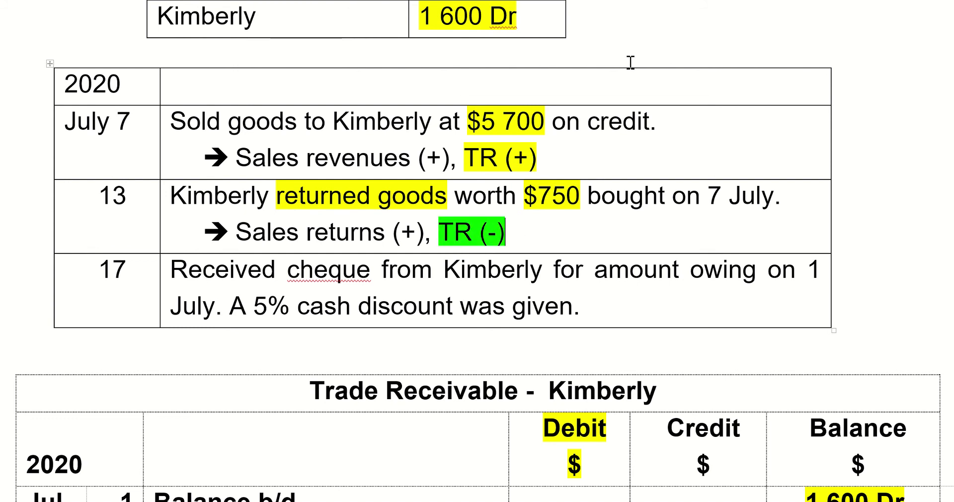
Reveal the hidden 13 July Sales returns row in the Trade Receivable ledger by setting its font colour to black
{"action": "scroll", "coordinate": [630, 62], "scroll_direction": "down", "scroll_amount": 5}
{"action": "scroll", "coordinate": [631, 62], "scroll_direction": "down", "scroll_amount": 2}
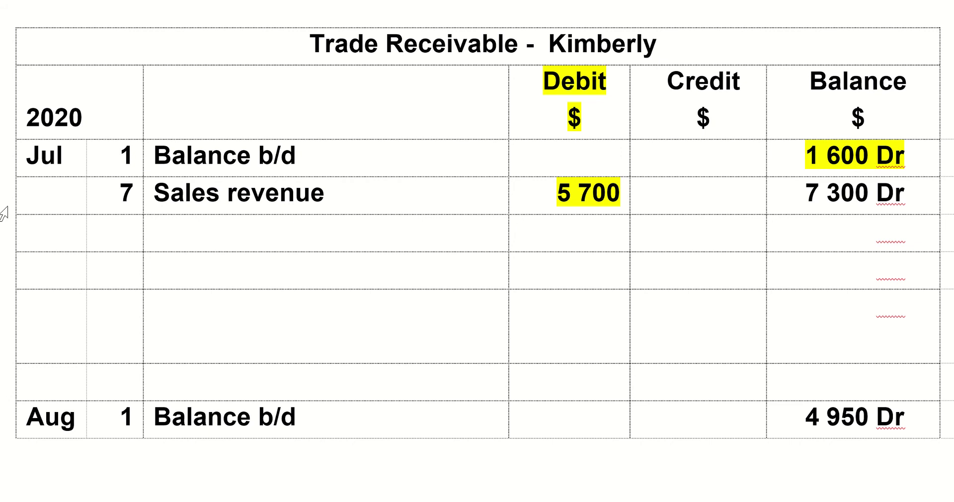
{"action": "left_click", "coordinate": [3, 231]}
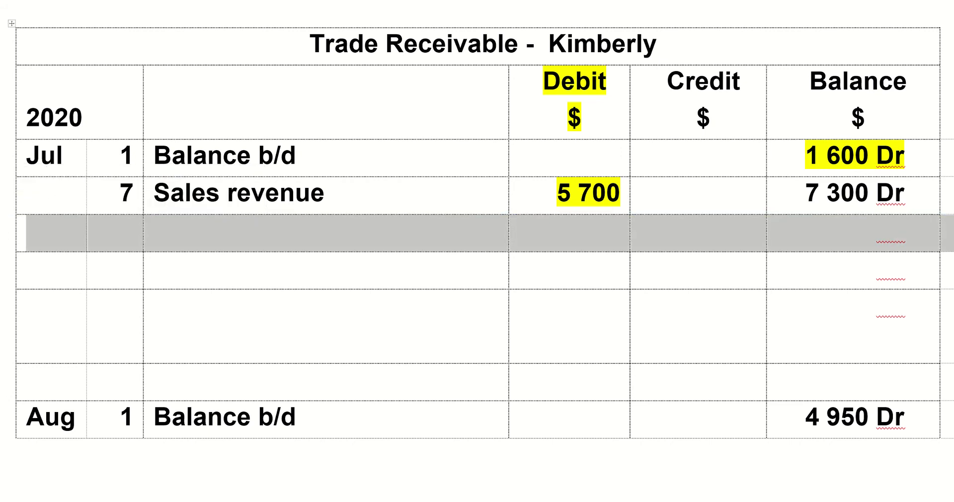
{"action": "left_click", "coordinate": [288, 1]}
{"action": "left_click", "coordinate": [302, 3]}
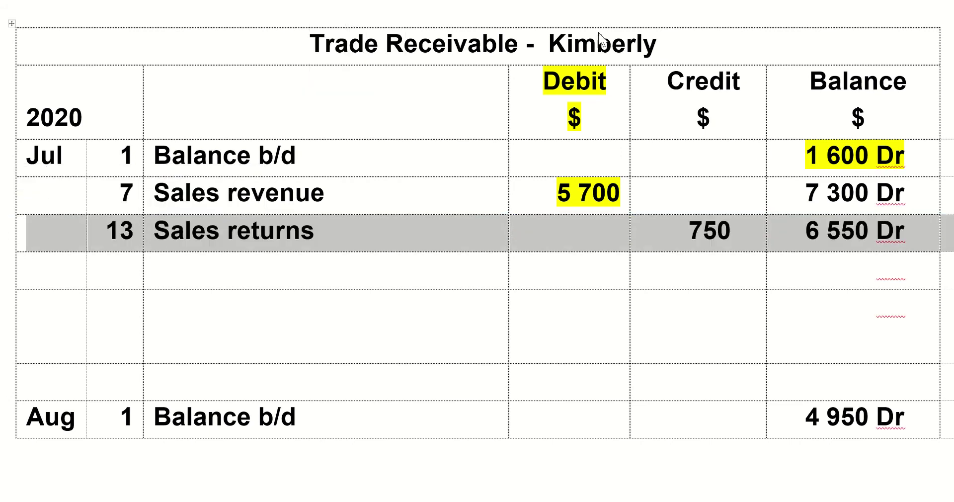
Highlight the ledger's Credit $ heading and the 750 credit for 13 July Sales returns in bright green
{"action": "left_click_drag", "start_coordinate": [720, 94], "coordinate": [741, 242]}
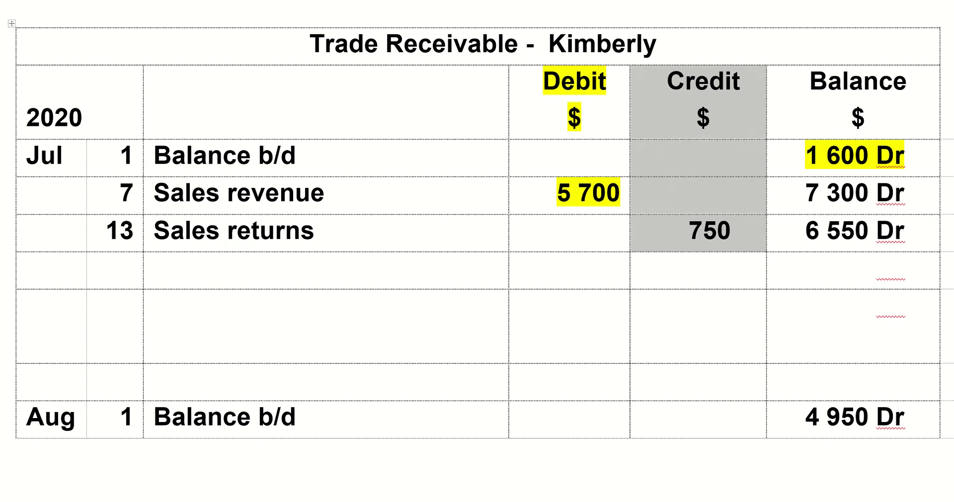
{"action": "key", "text": "ctrl+alt+h"}
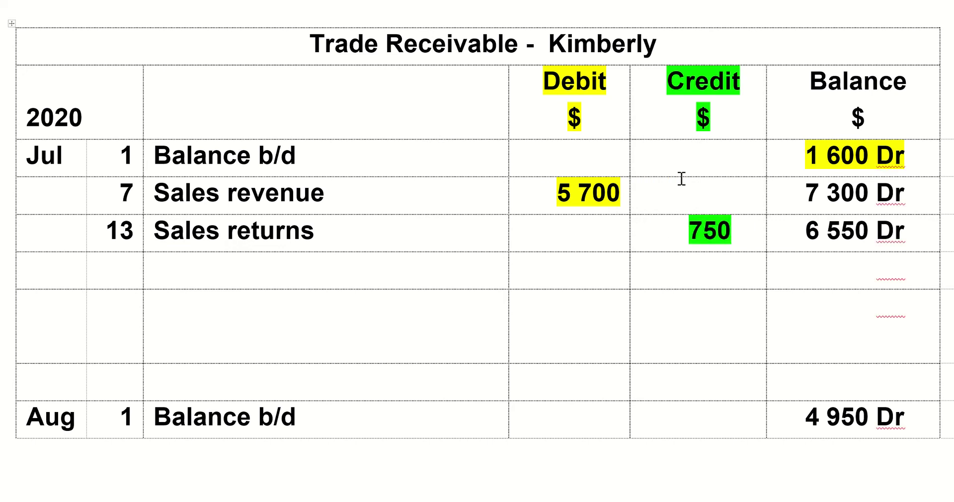
{"action": "left_click", "coordinate": [359, 238]}
Start an arrow bullet on a new line under the 17 July cheque transaction
{"action": "scroll", "coordinate": [565, 156], "scroll_direction": "up", "scroll_amount": 5}
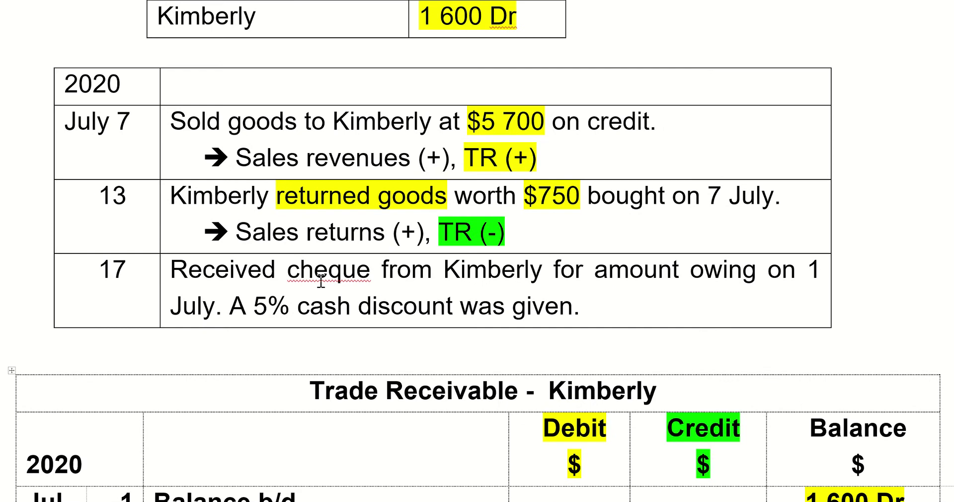
{"action": "left_click_drag", "start_coordinate": [358, 271], "coordinate": [541, 272]}
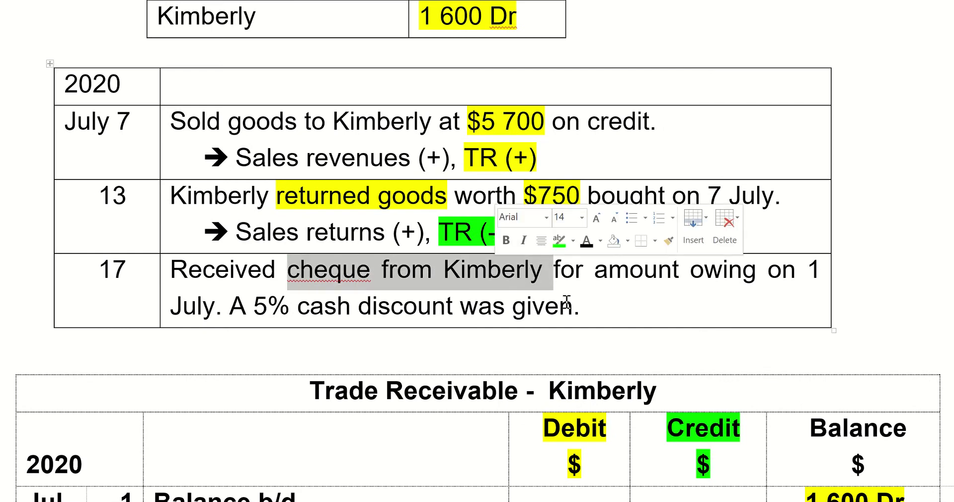
{"action": "left_click", "coordinate": [197, 306]}
{"action": "left_click", "coordinate": [689, 301]}
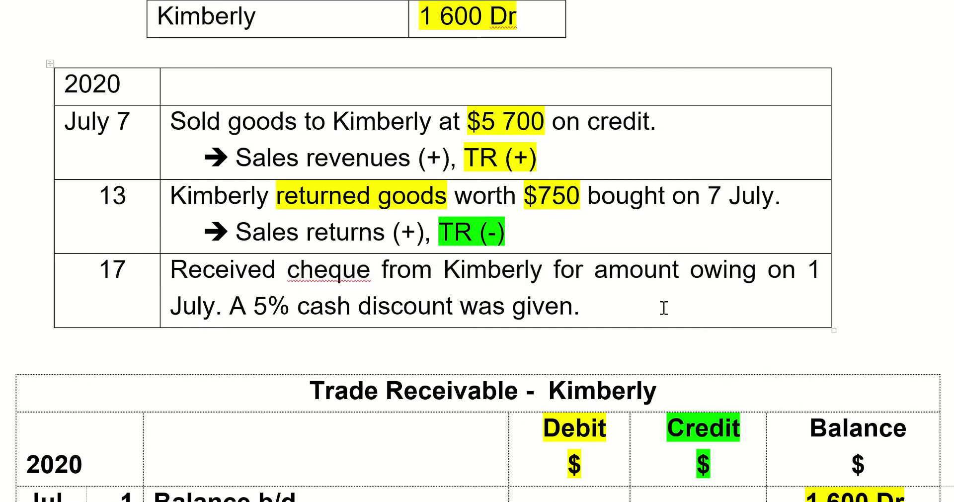
{"action": "key", "text": "Return"}
{"action": "type", "text": "-=-"}
{"action": "key", "text": "BackSpace"}
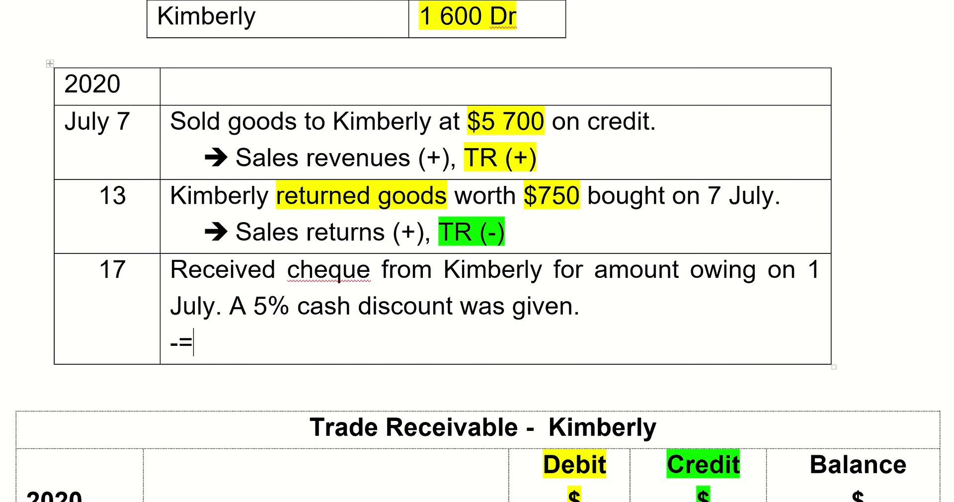
{"action": "key", "text": "BackSpace"}
{"action": "key", "text": "BackSpace"}
{"action": "type", "text": "-->"}
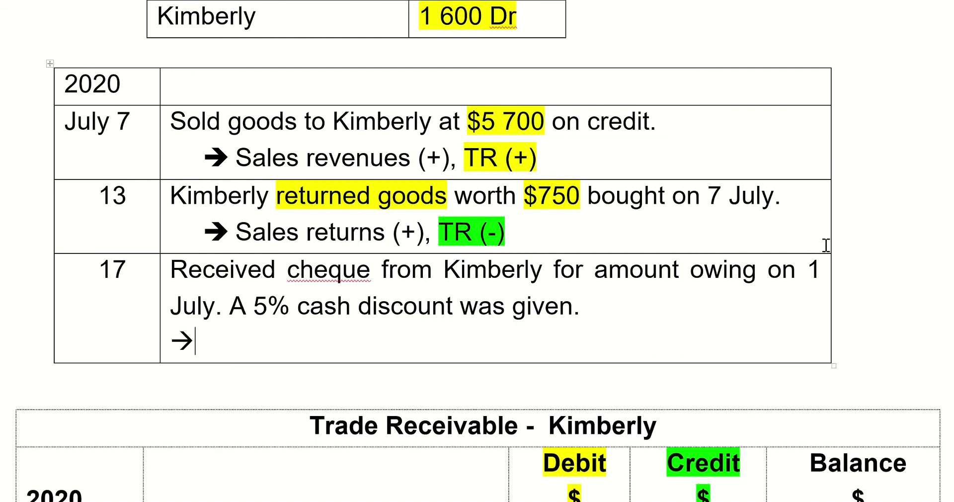
{"action": "key", "text": "space"}
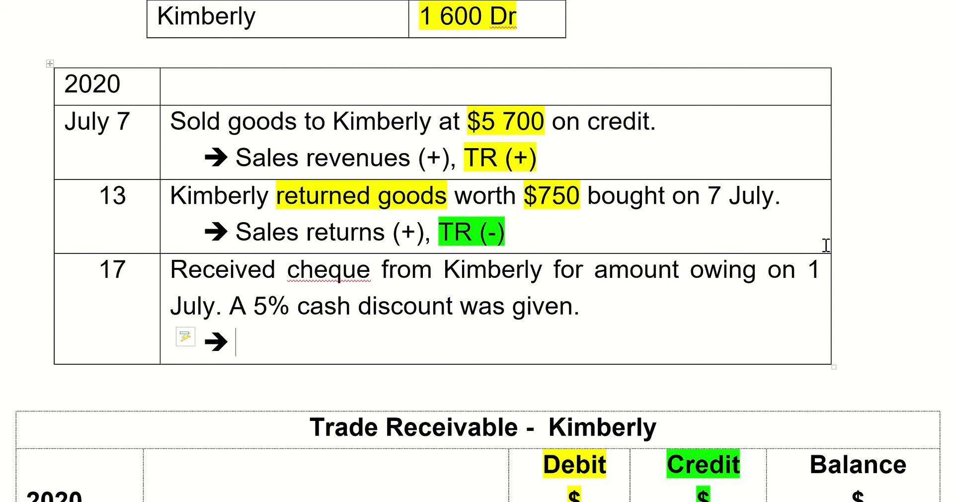
Write "TR (-) Cr 1600" as the arrow note for the 17 July transaction
{"action": "type", "text": "&R"}
{"action": "key", "text": "BackSpace"}
{"action": "key", "text": "BackSpace"}
{"action": "key", "text": "BackSpace"}
{"action": "type", "text": "TR (-"}
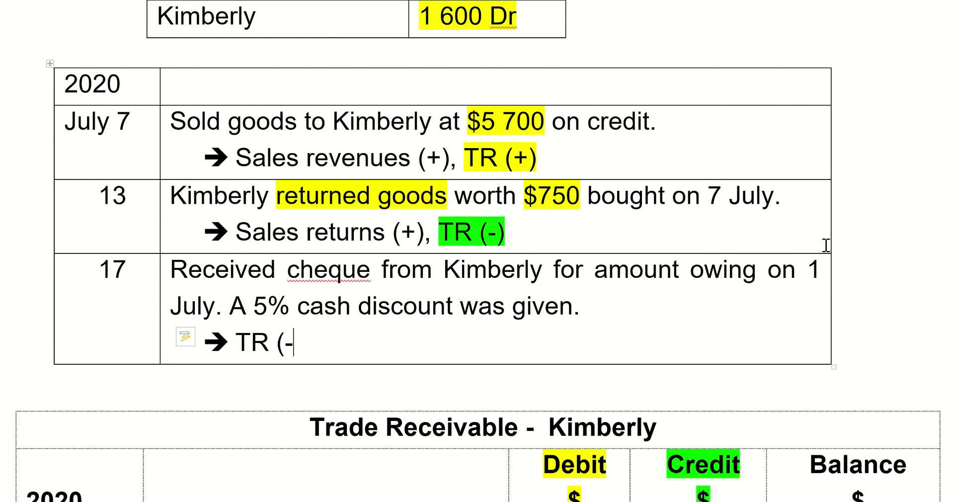
{"action": "type", "text": ") Cr 1600"}
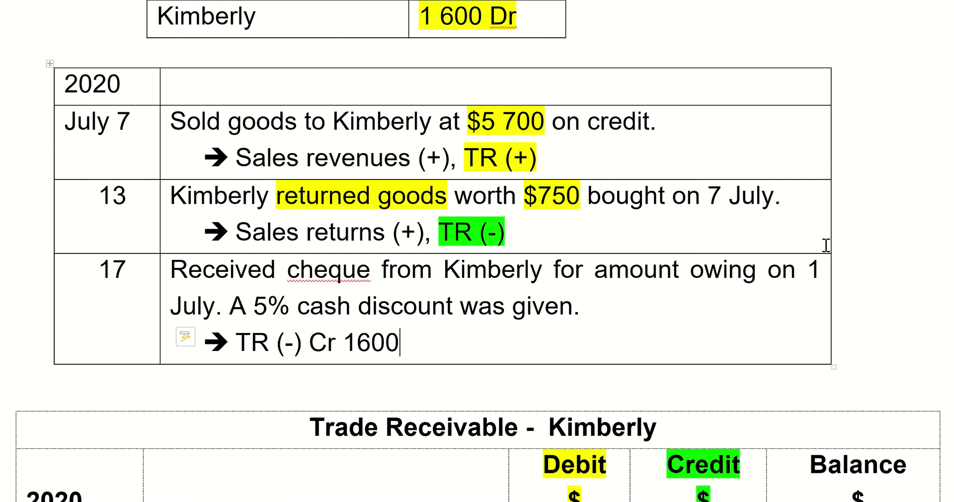
Begin an unbulleted second note line with "Cas" and highlight "cheque" in the 17 July transaction in turquoise
{"action": "key", "text": "Return"}
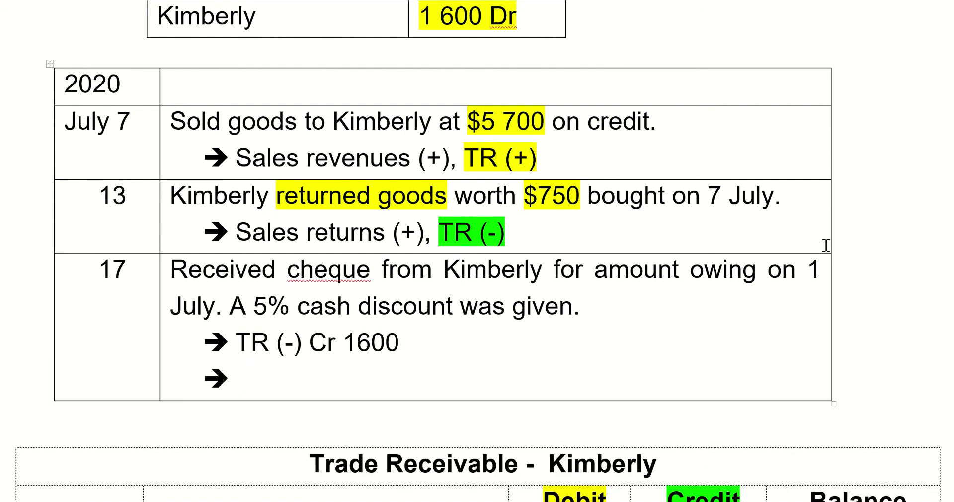
{"action": "key", "text": "BackSpace"}
{"action": "type", "text": "Cas"}
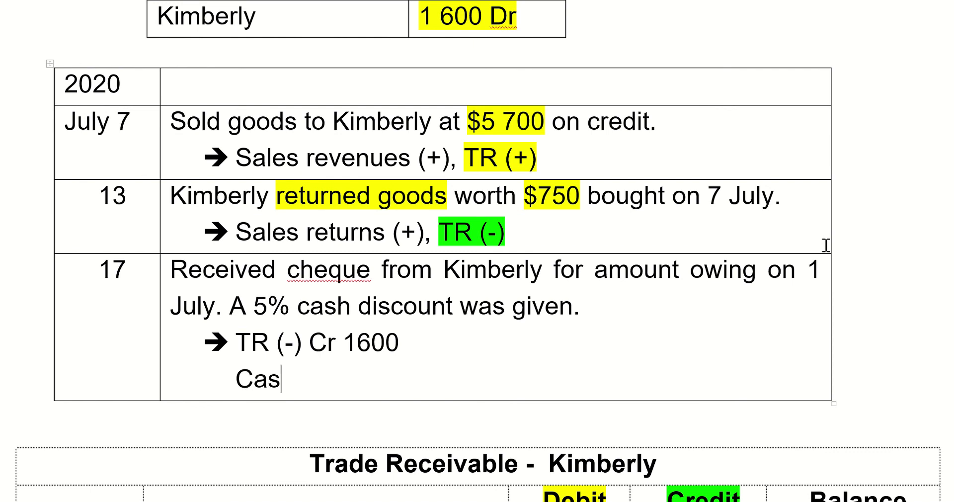
{"action": "left_click_drag", "start_coordinate": [365, 265], "coordinate": [286, 277]}
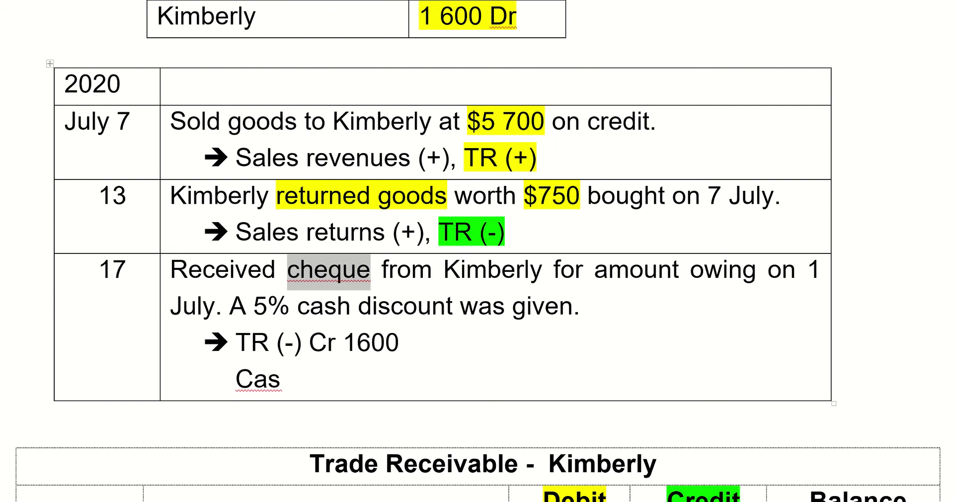
{"action": "left_click", "coordinate": [298, 1]}
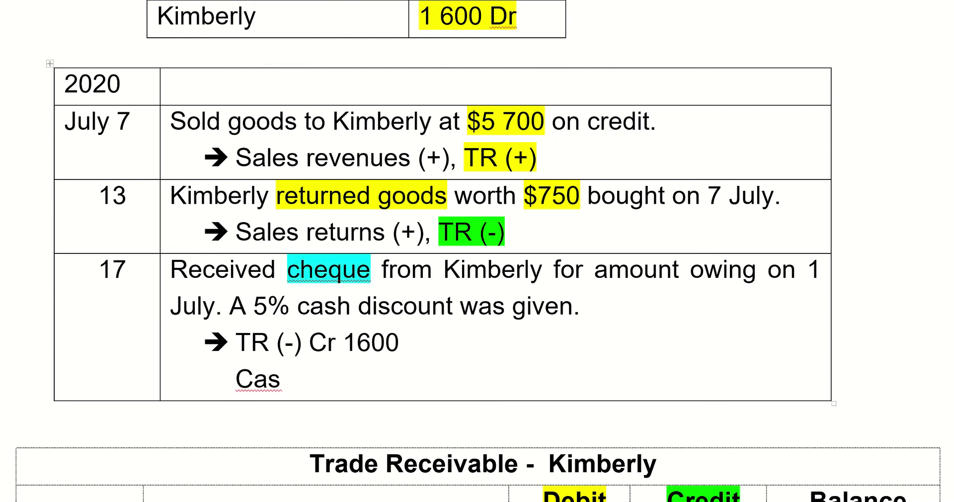
Complete the second line of the 17 July note as "Cash at bank (+) Dr 1600"
{"action": "left_click", "coordinate": [297, 379]}
{"action": "type", "text": "h at bank "}
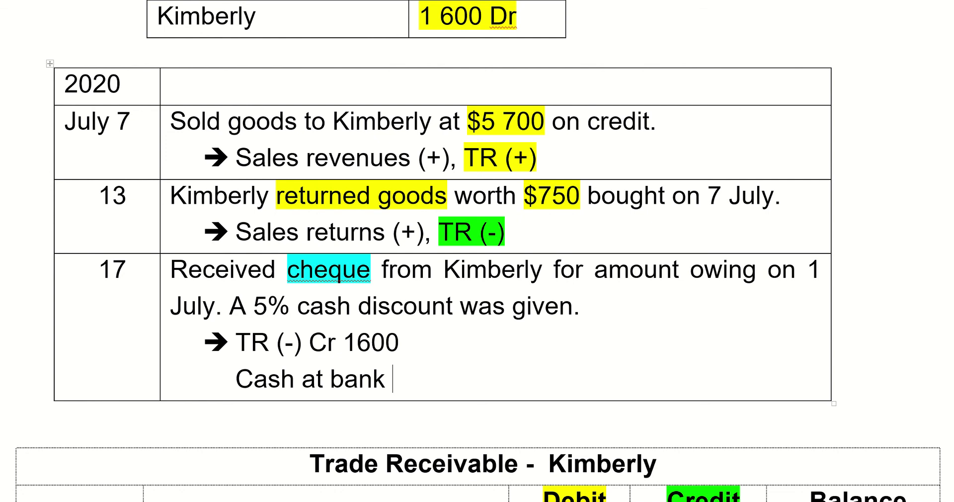
{"action": "type", "text": "(+) Dr "}
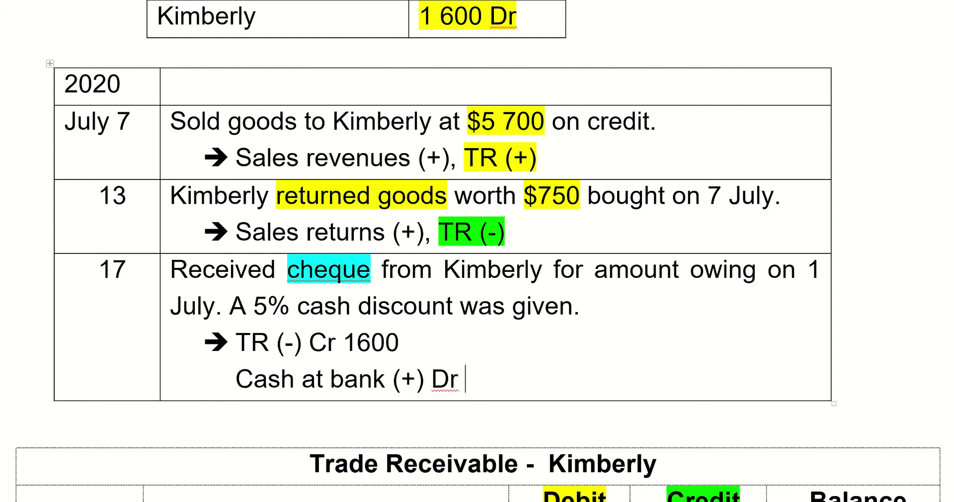
{"action": "type", "text": "1600"}
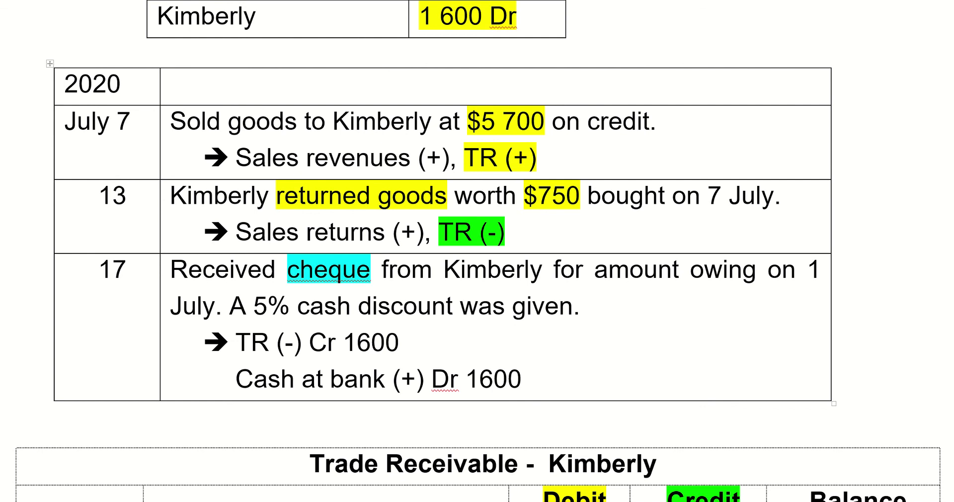
{"action": "type", "text": " - CD"}
Append "– Cash disc" to the Cash at bank line of the 17 July note
{"action": "key", "text": "BackSpace"}
{"action": "type", "text": "ash dis"}
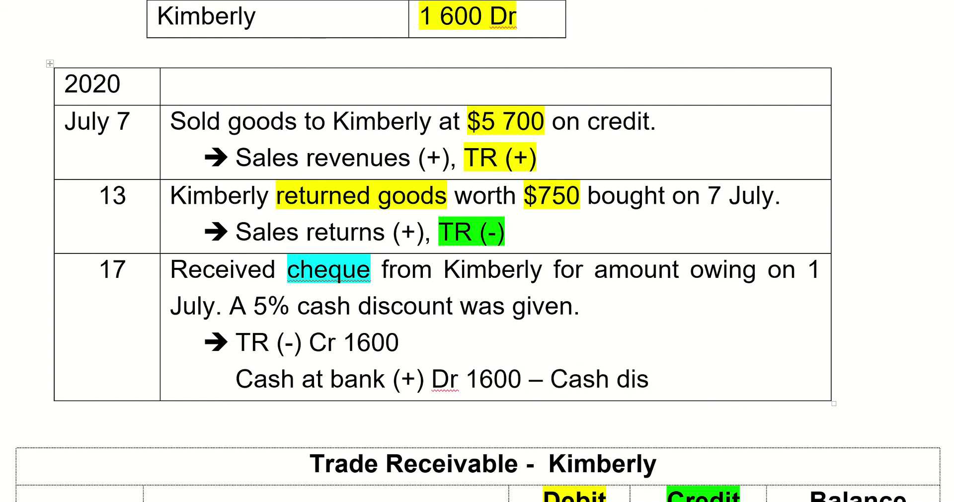
{"action": "type", "text": "c"}
Check the cash discount calculation in part (a) and insert "80" after 1600 in the Cash at bank line
{"action": "scroll", "coordinate": [447, 251], "scroll_direction": "up", "scroll_amount": 20}
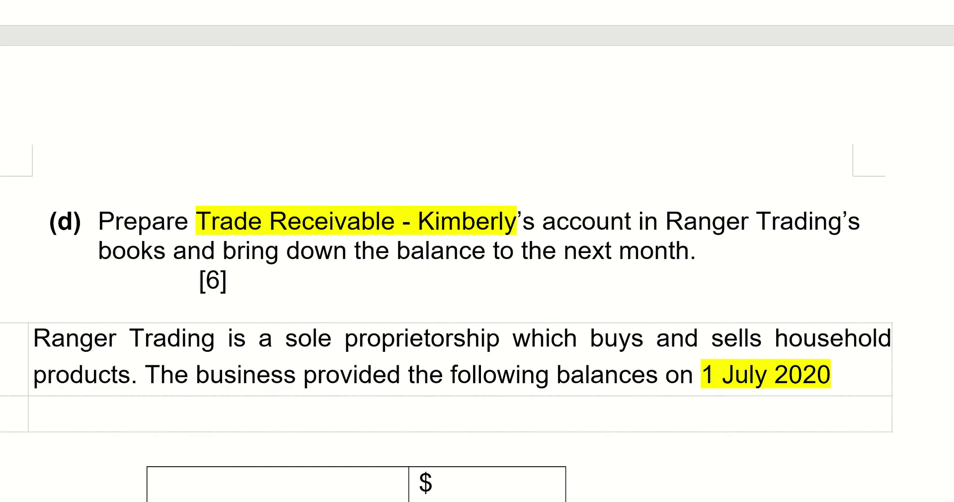
{"action": "scroll", "coordinate": [447, 251], "scroll_direction": "up", "scroll_amount": 3}
{"action": "scroll", "coordinate": [447, 250], "scroll_direction": "down", "scroll_amount": 11}
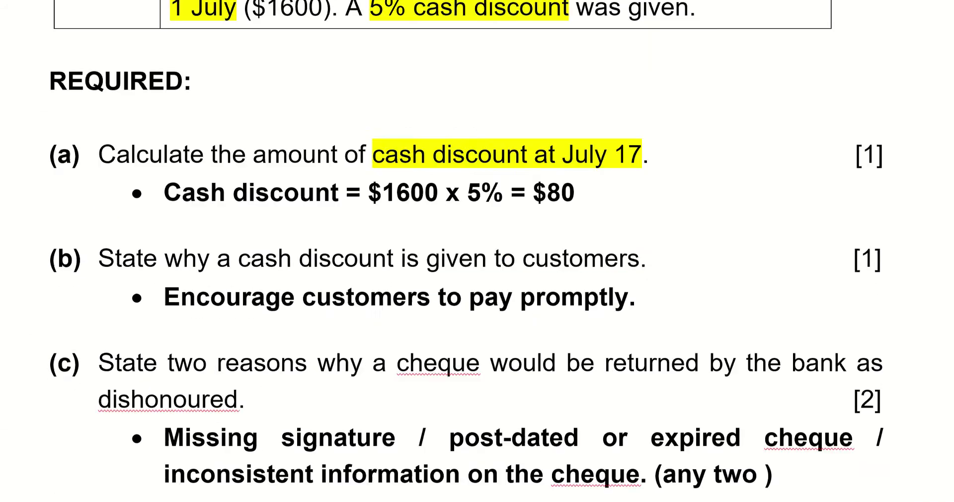
{"action": "scroll", "coordinate": [552, 221], "scroll_direction": "down", "scroll_amount": 9}
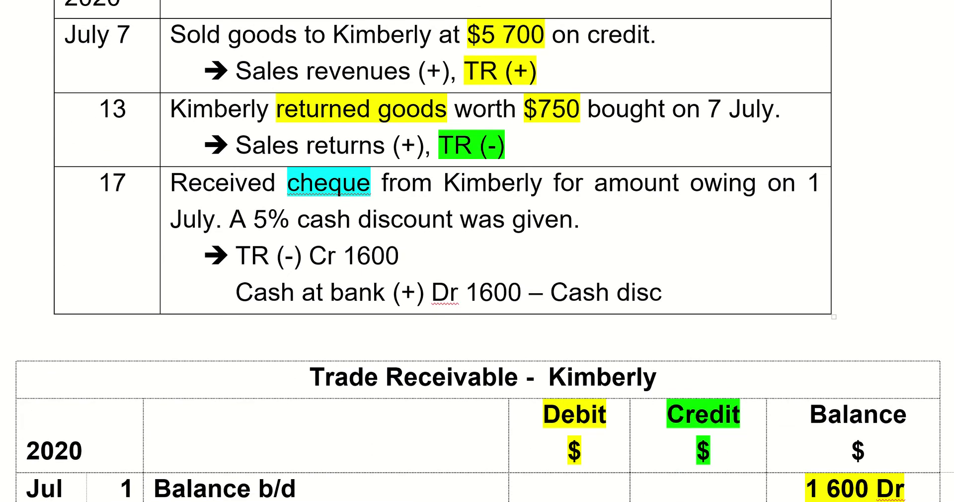
{"action": "left_click", "coordinate": [530, 206]}
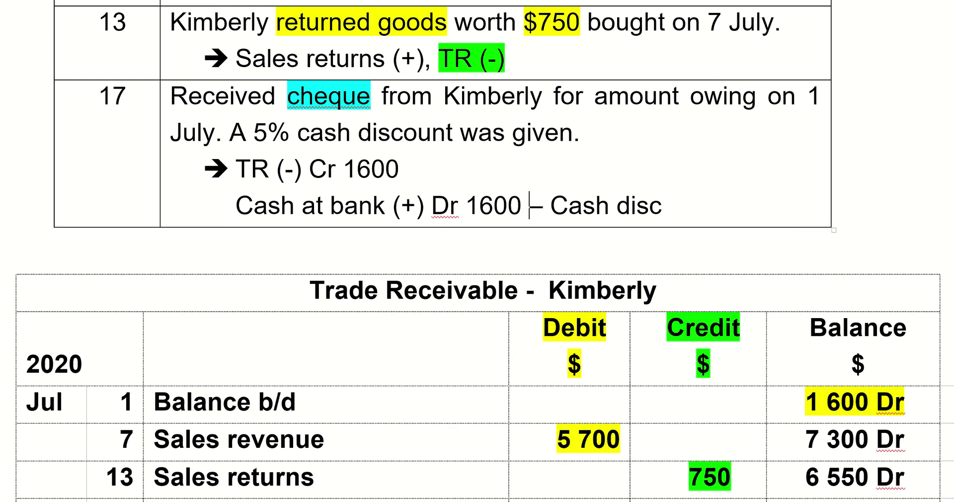
{"action": "type", "text": "80"}
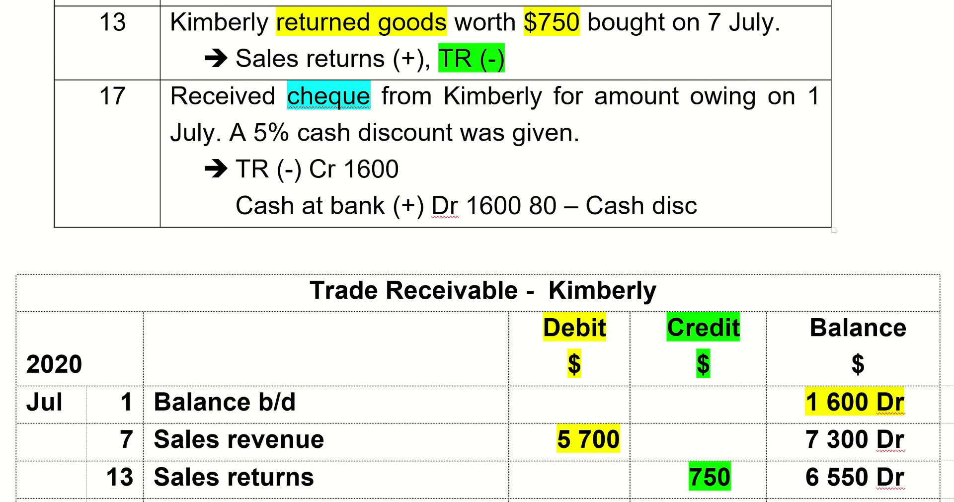